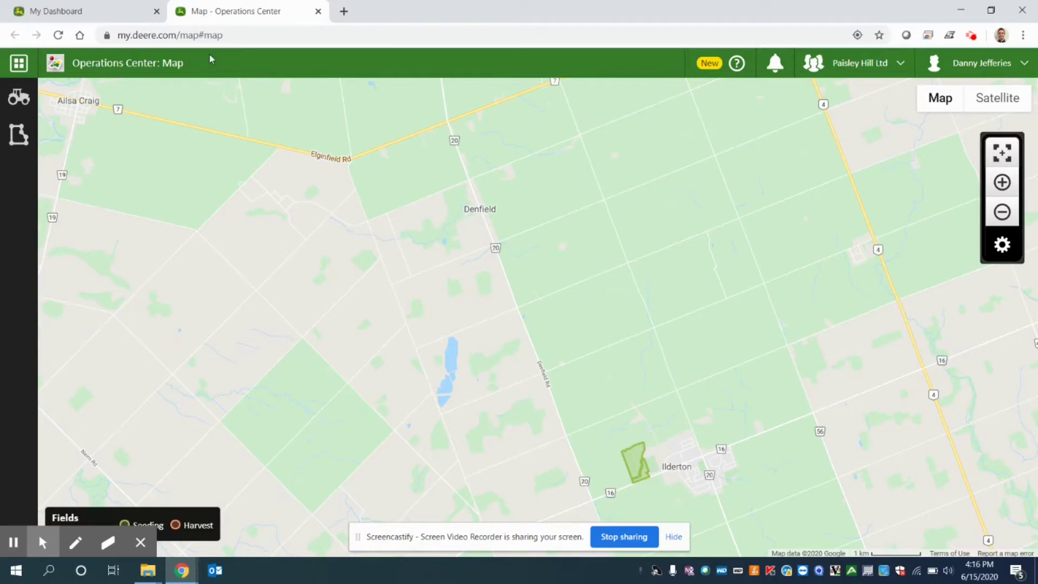
Download the John Deere Data Manager installer, DataManager_Setup (4).exe, from the Tools list.
left_click(19, 64)
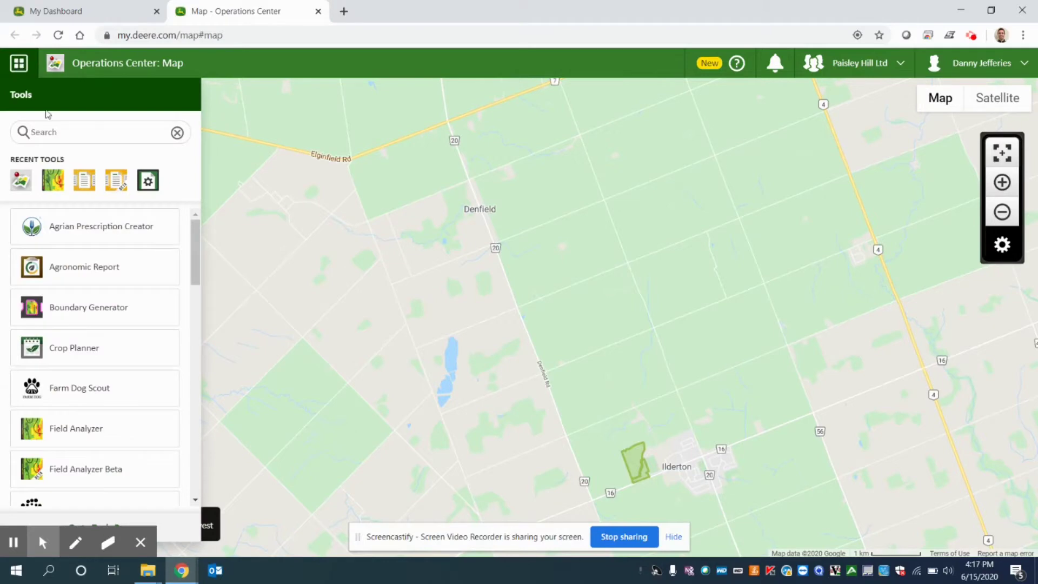
scroll(95, 299, "down", 8)
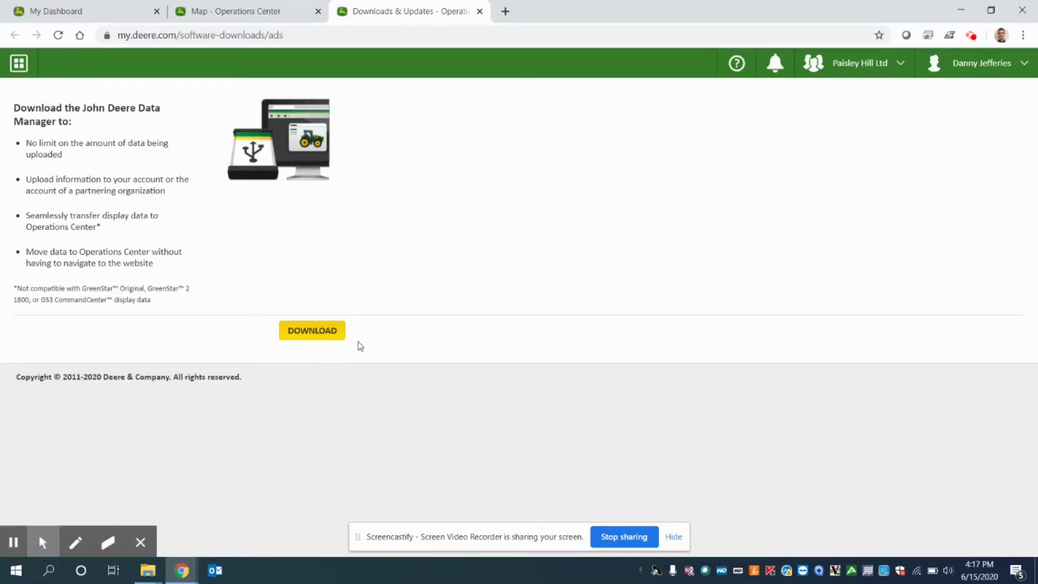
left_click(316, 334)
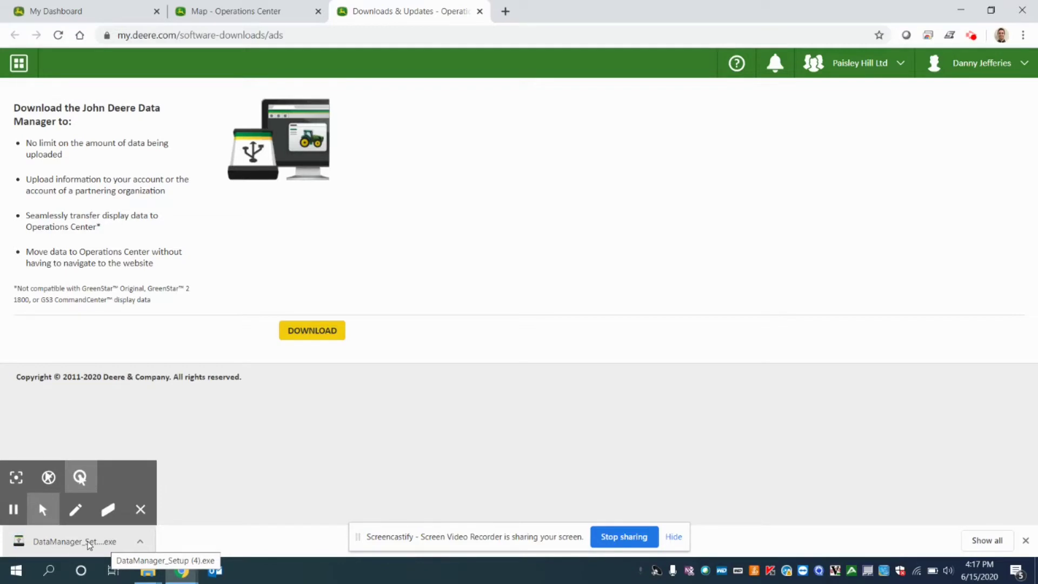
Install Data Manager with default components in the default Program Files folder and launch it.
left_click(89, 542)
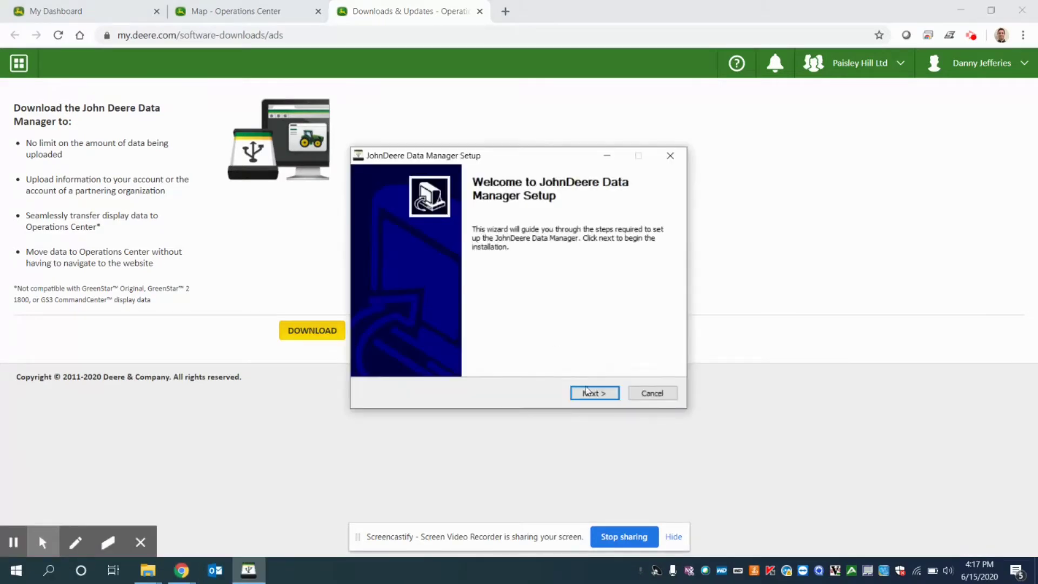
left_click(595, 394)
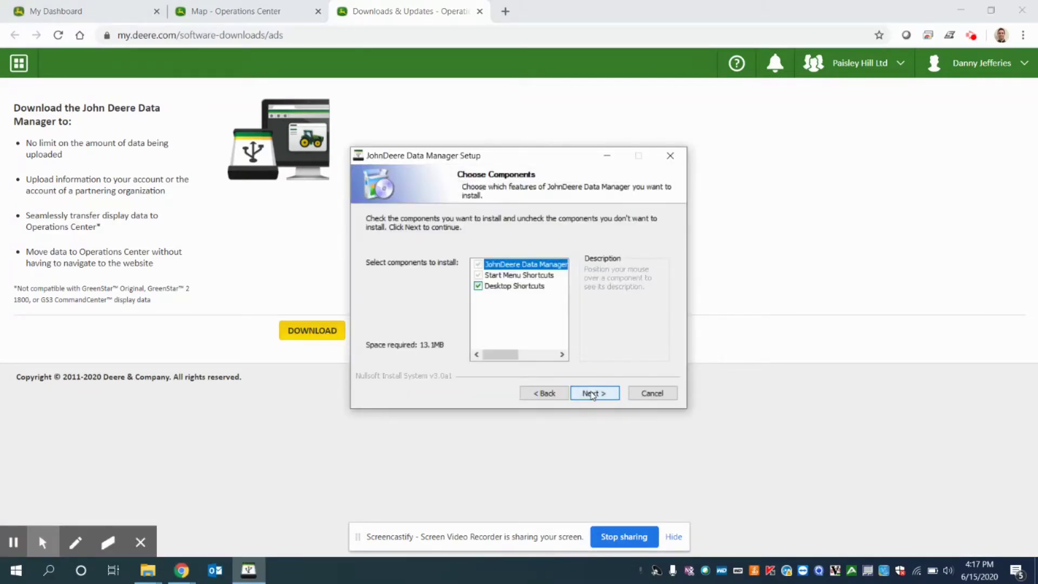
left_click(593, 395)
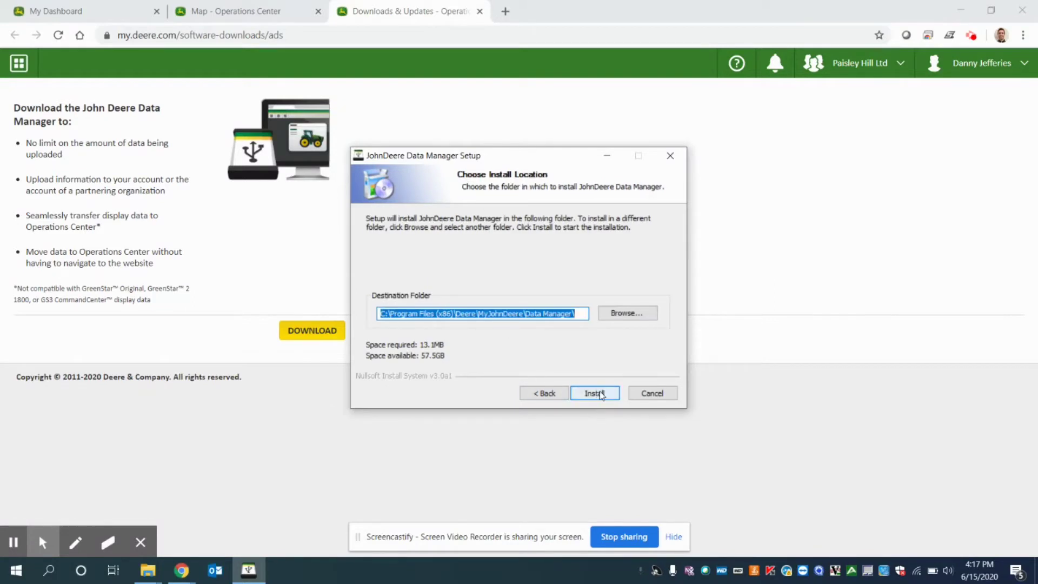
left_click(608, 398)
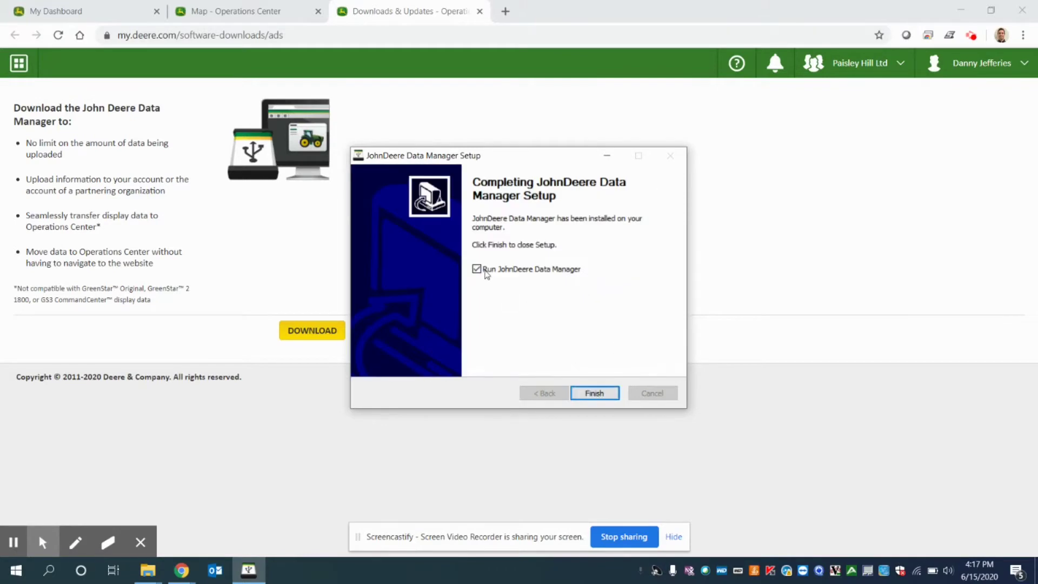
left_click(608, 398)
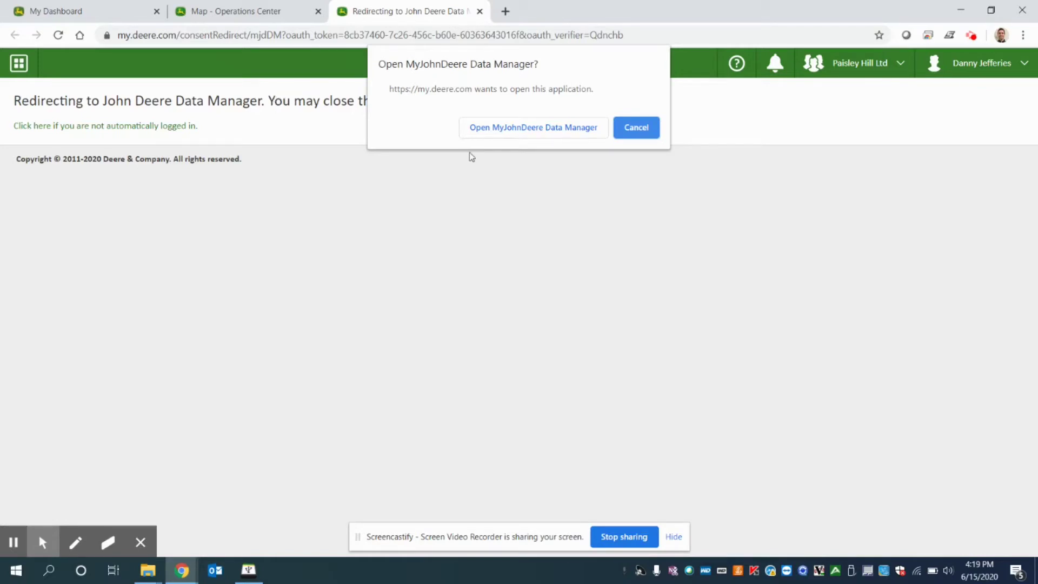
Allow Chrome to hand the login off to MyJohnDeere Data Manager.
left_click(526, 131)
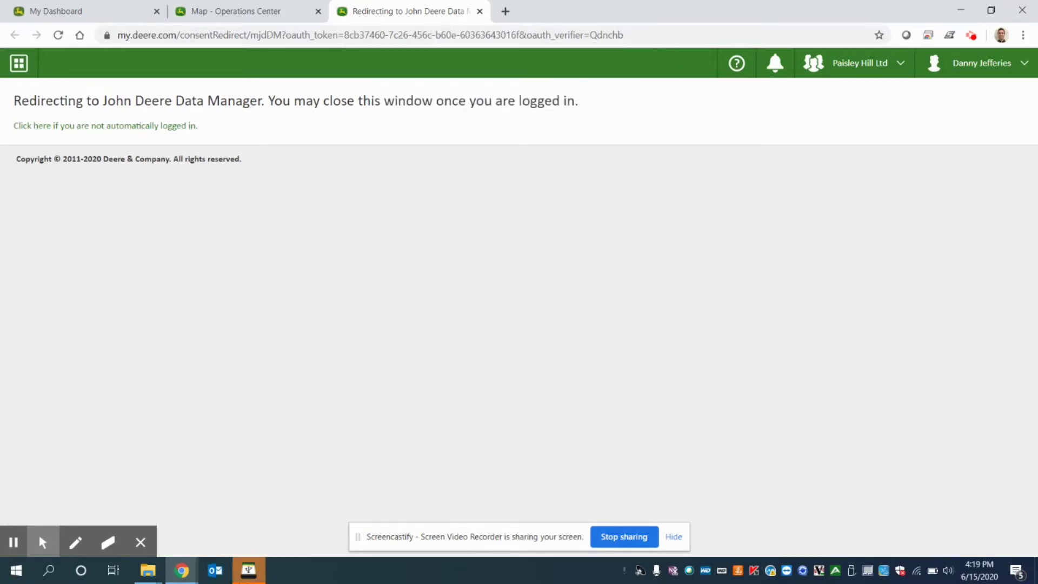
Set the Data Manager upload source to USB Drive (D:) via Browse.
left_click(260, 576)
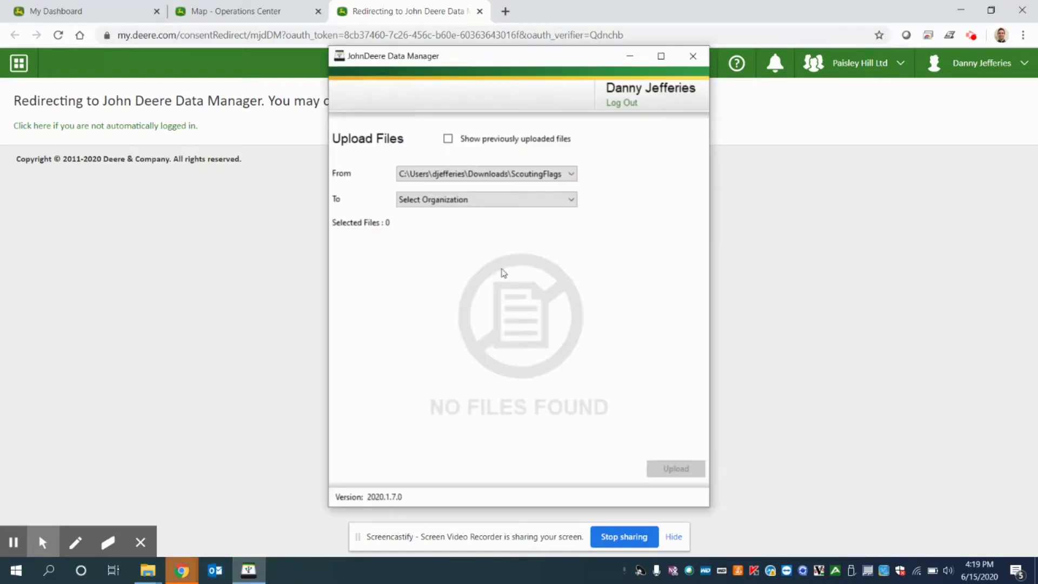
left_click(569, 174)
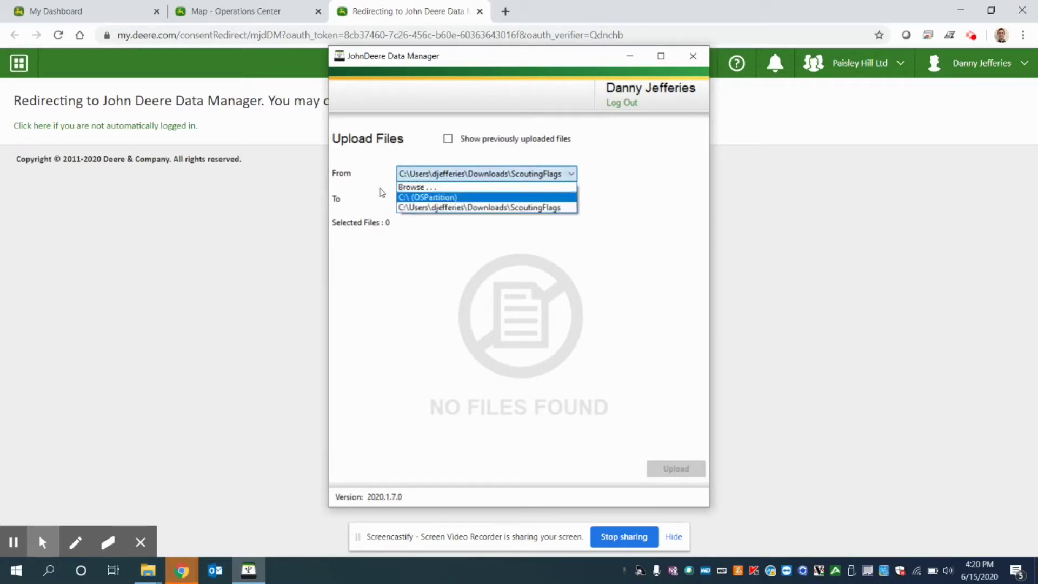
left_click(419, 188)
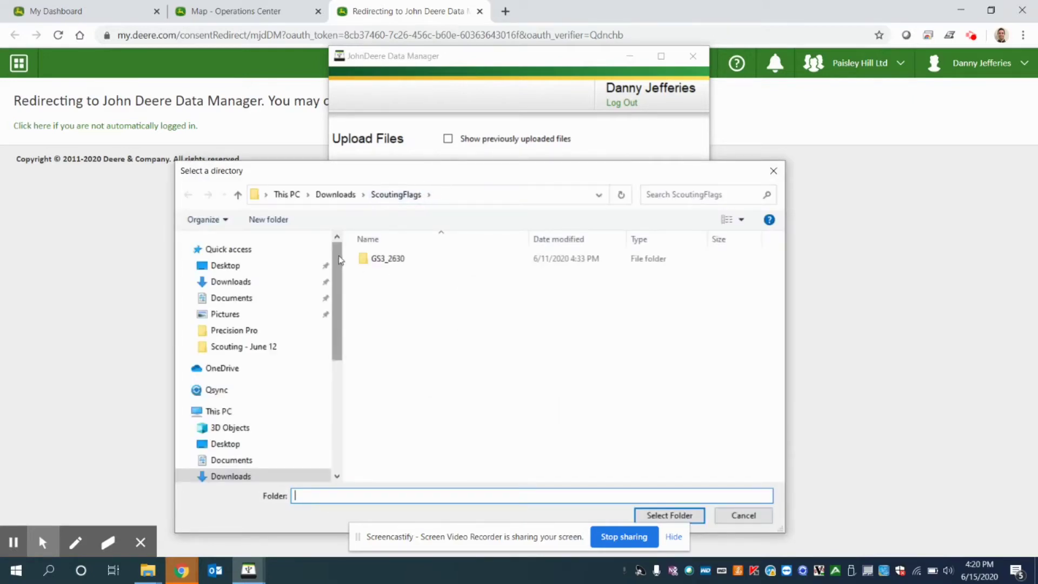
left_click_drag(342, 263, 342, 368)
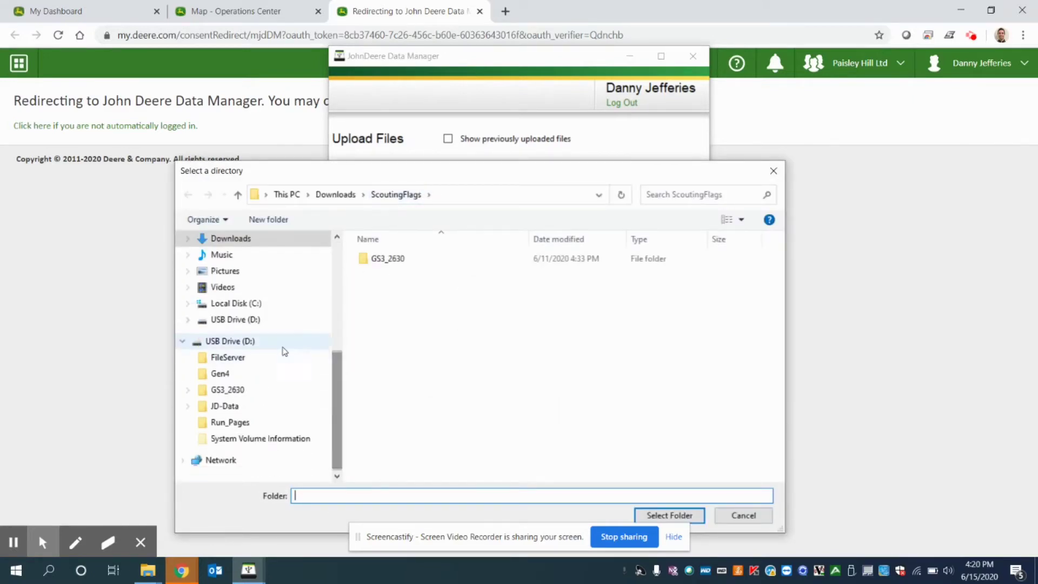
left_click(226, 345)
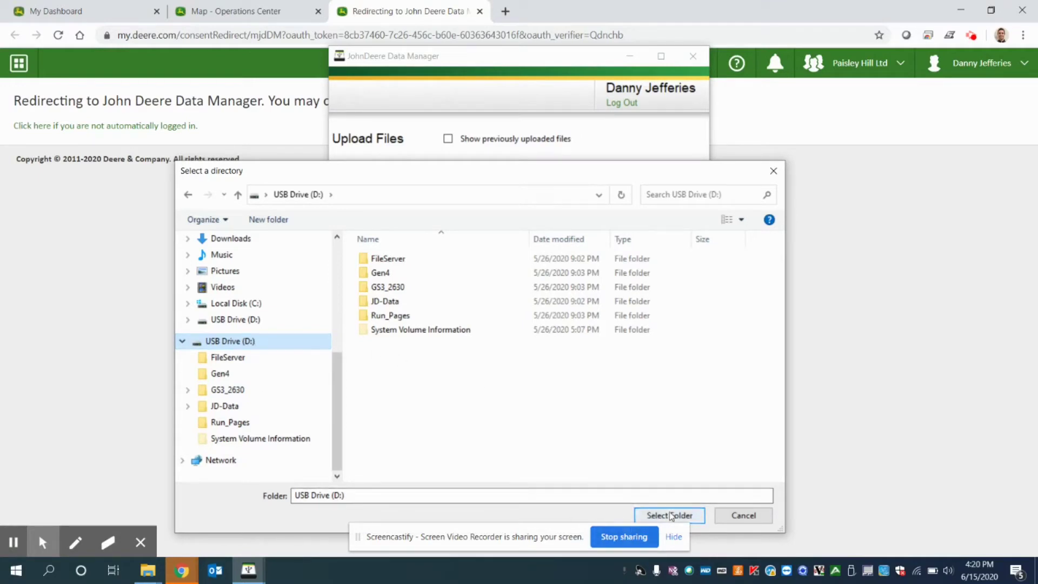
Confirm D:\ as source, choose Paisley Hill Ltd as destination, and widen the window.
left_click(701, 516)
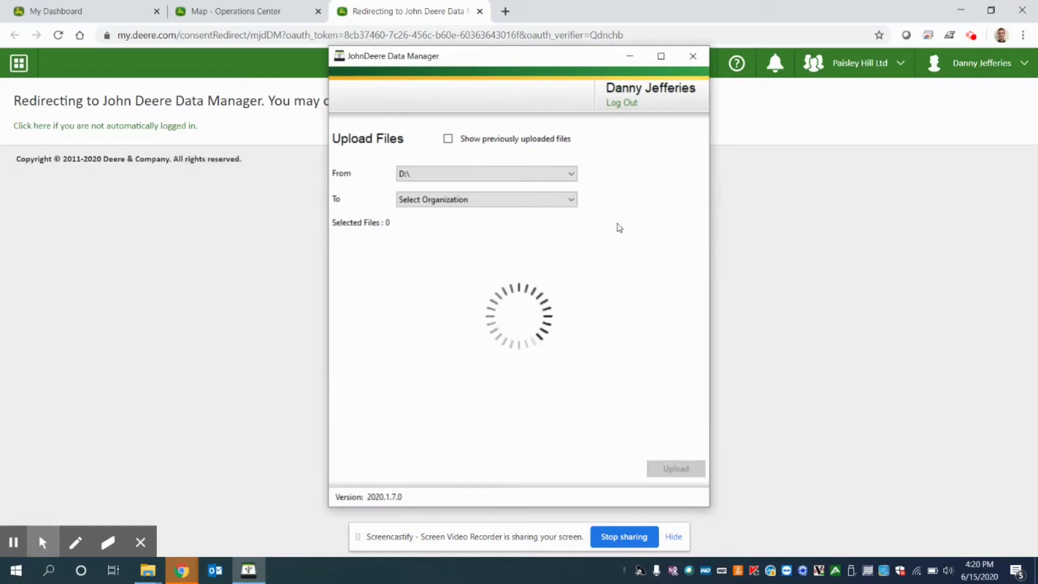
left_click(572, 201)
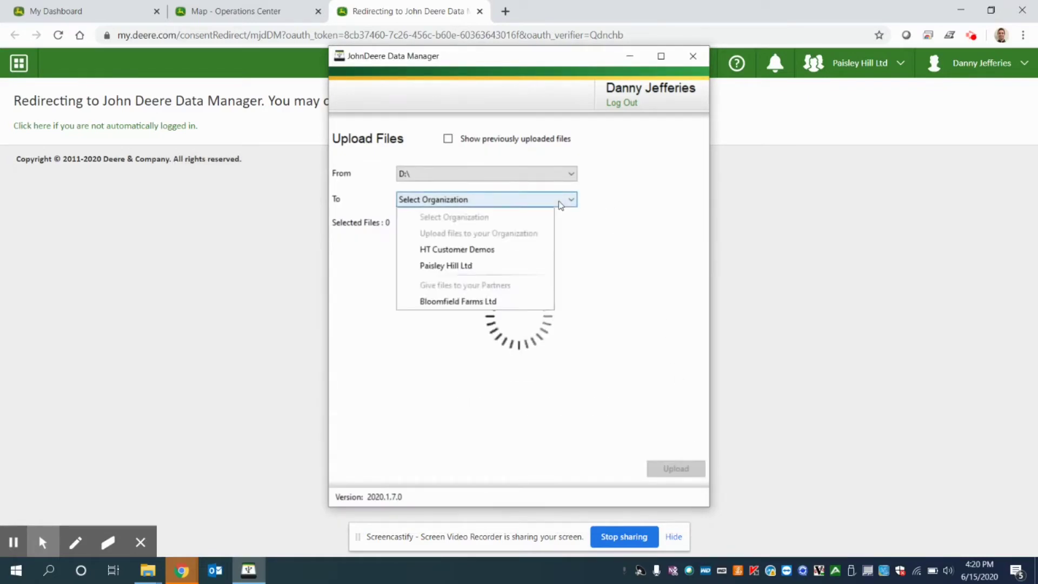
left_click(515, 273)
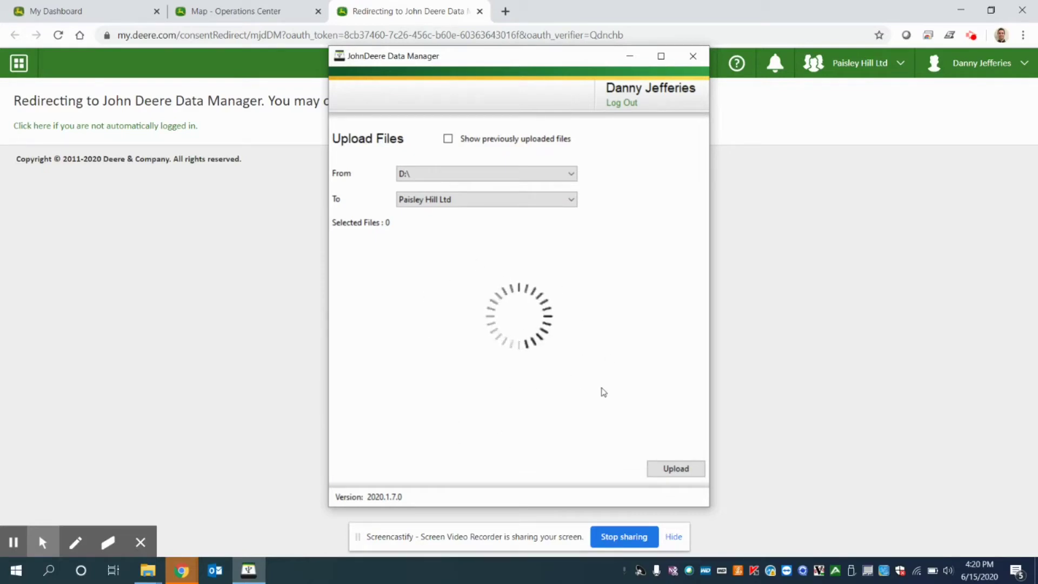
left_click_drag(712, 375, 874, 353)
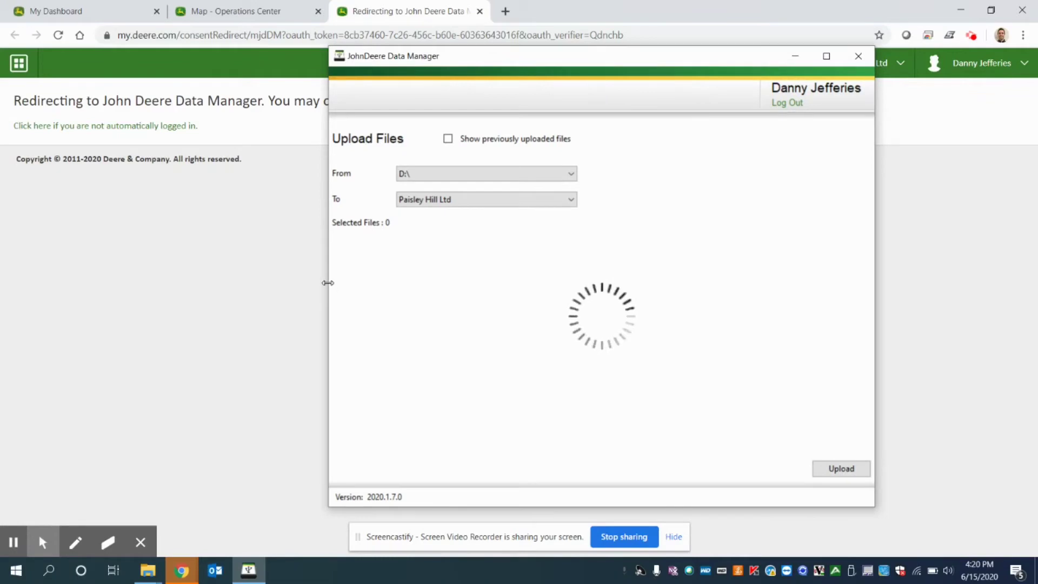
left_click_drag(327, 280, 239, 261)
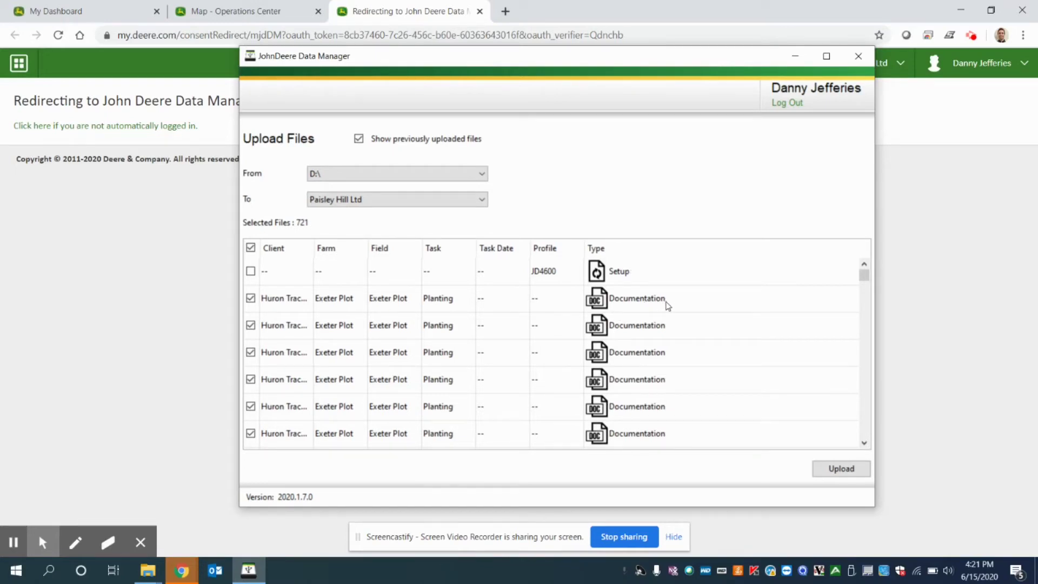
Include the JD4600 Setup file and upload all 722 files to Paisley Hill Ltd.
left_click(614, 275)
left_click(842, 469)
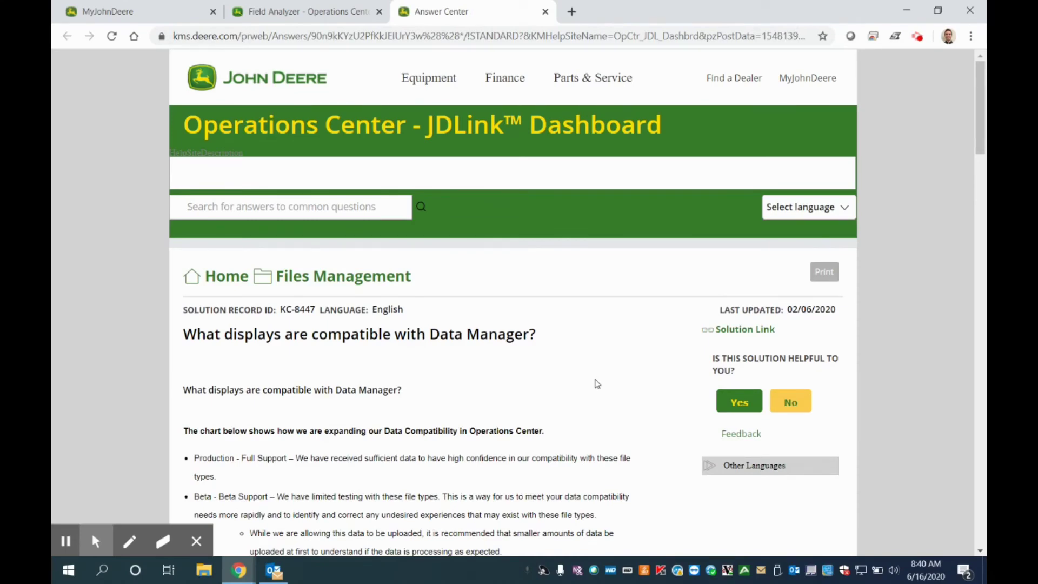
Scroll through the display compatibility table down to the footnotes and back up to the top.
scroll(596, 384, "down", 5)
scroll(597, 379, "down", 6)
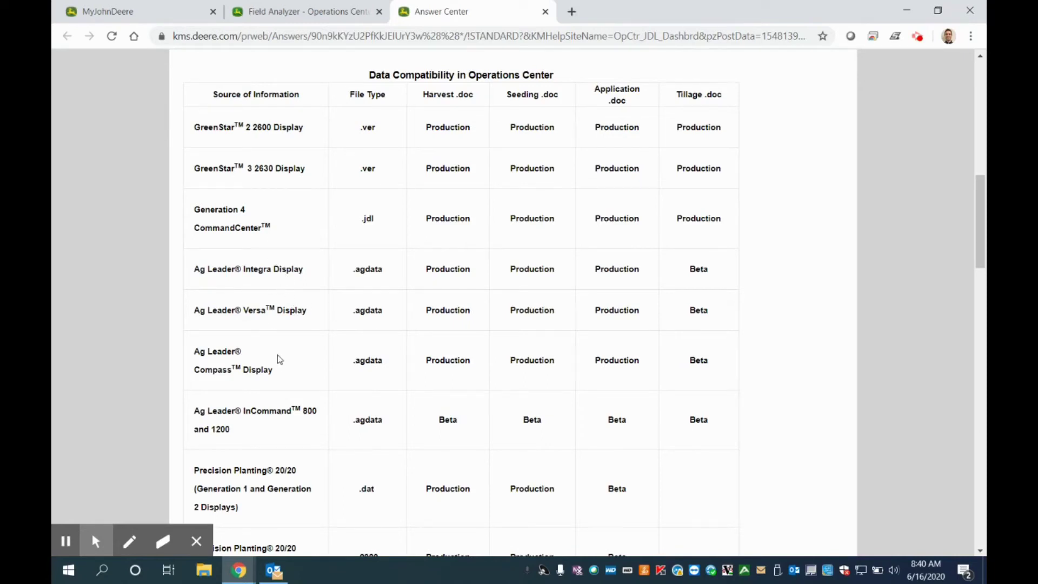
scroll(279, 368, "down", 1)
scroll(289, 411, "down", 1)
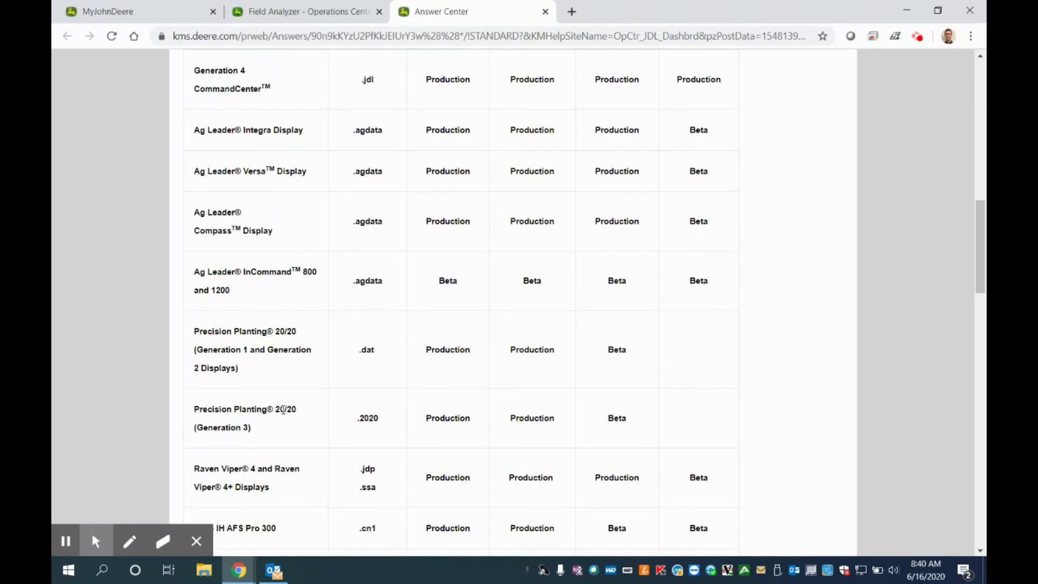
scroll(282, 410, "down", 2)
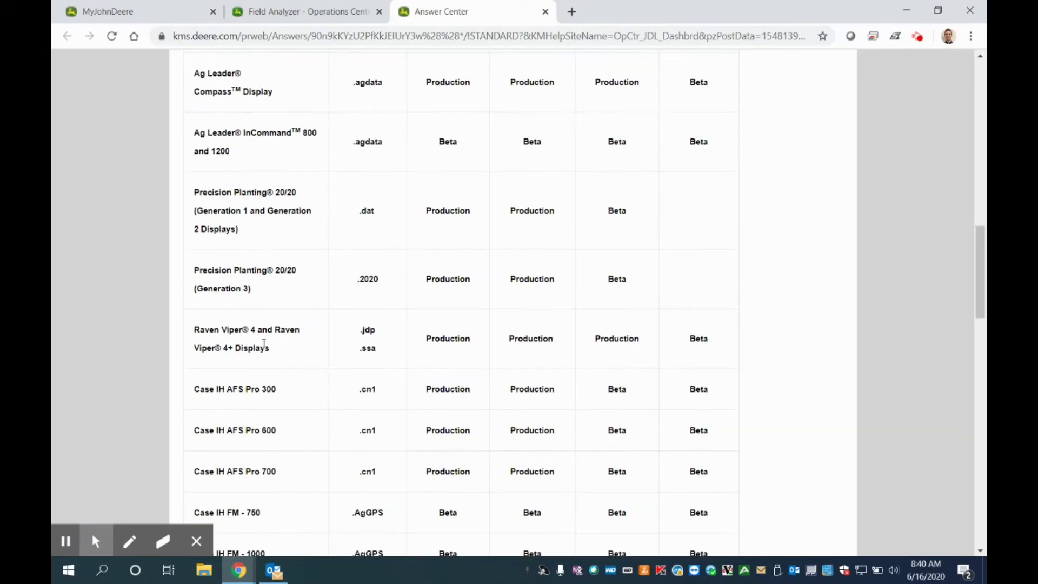
scroll(286, 346, "down", 2)
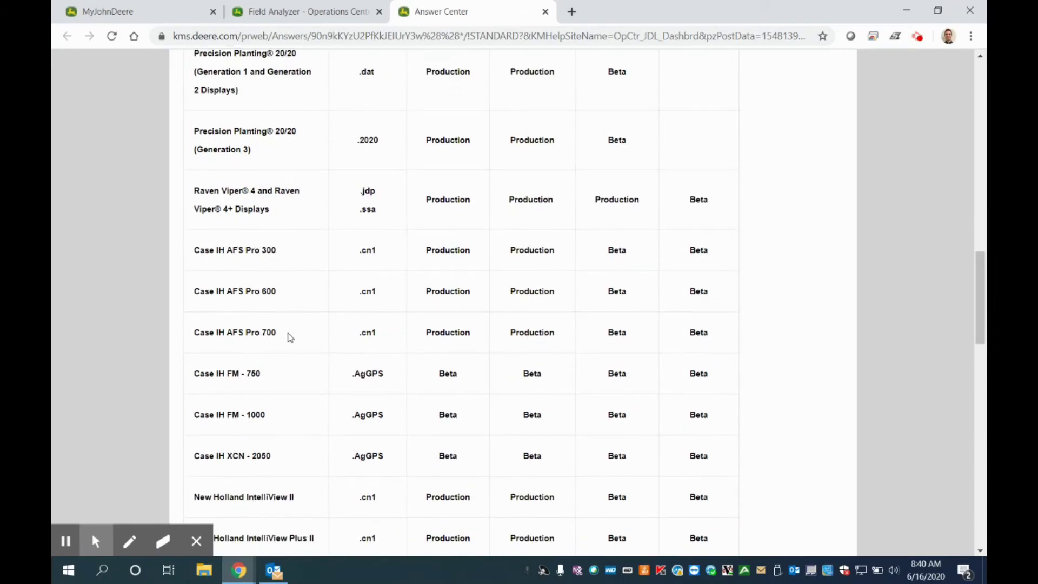
scroll(290, 337, "down", 2)
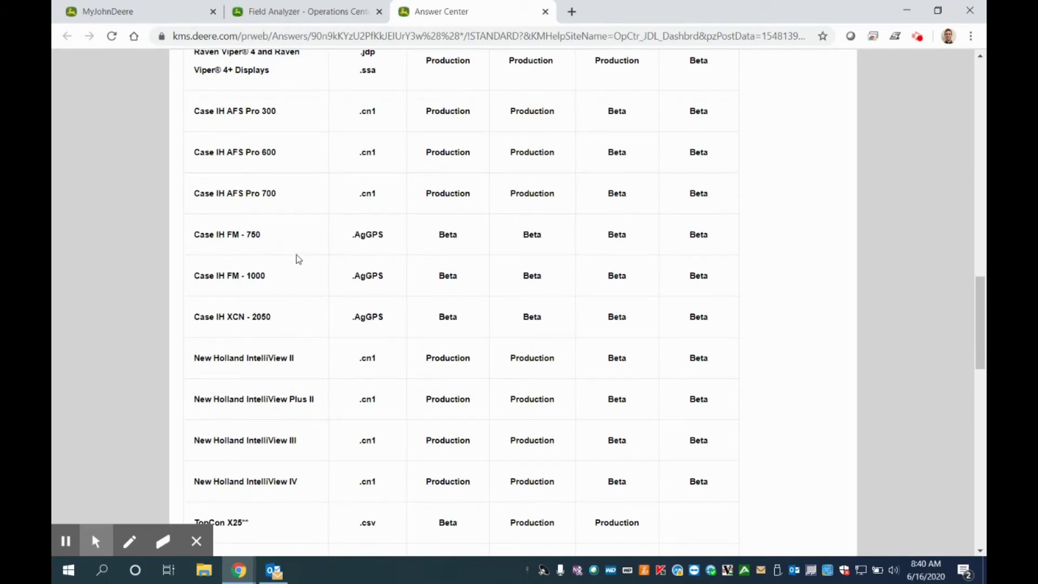
scroll(316, 335, "down", 2)
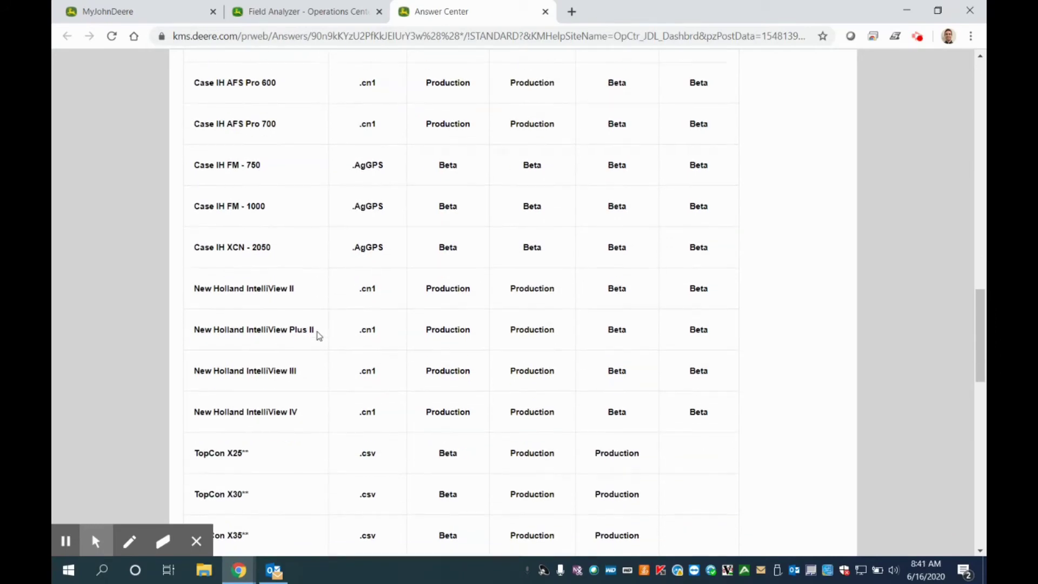
scroll(299, 345, "down", 2)
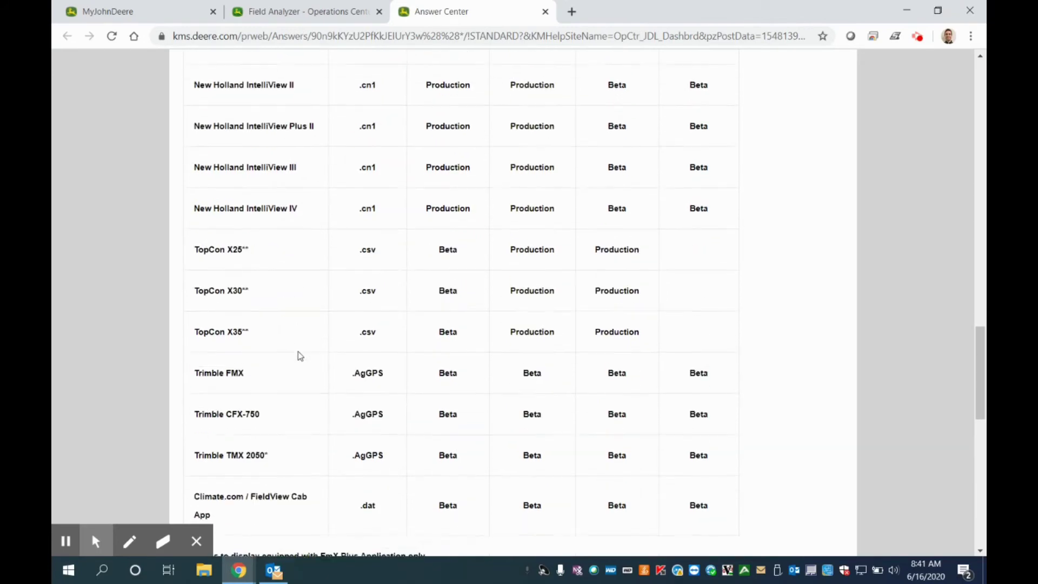
scroll(299, 346, "down", 2)
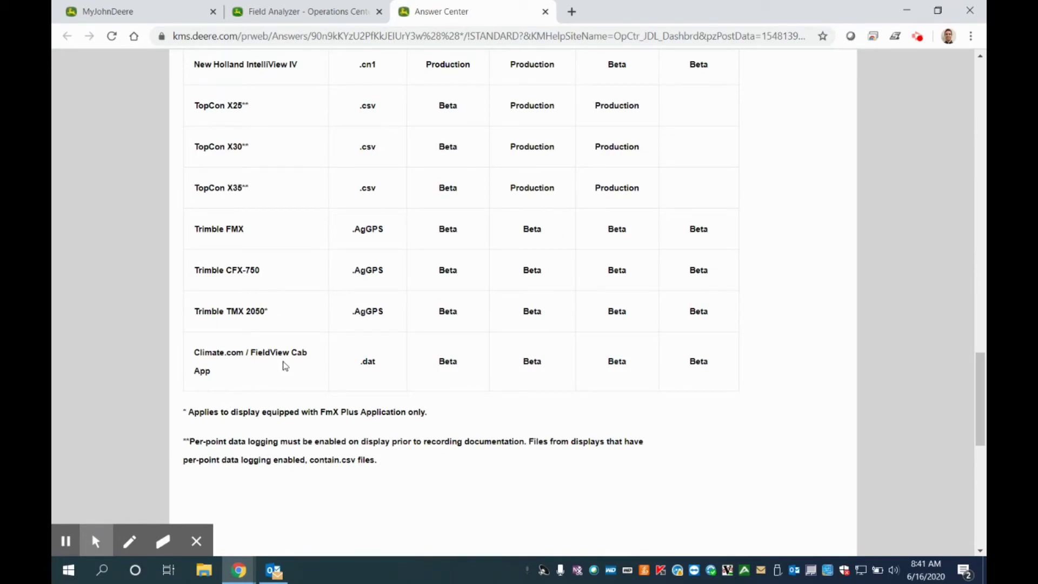
scroll(341, 363, "up", 9)
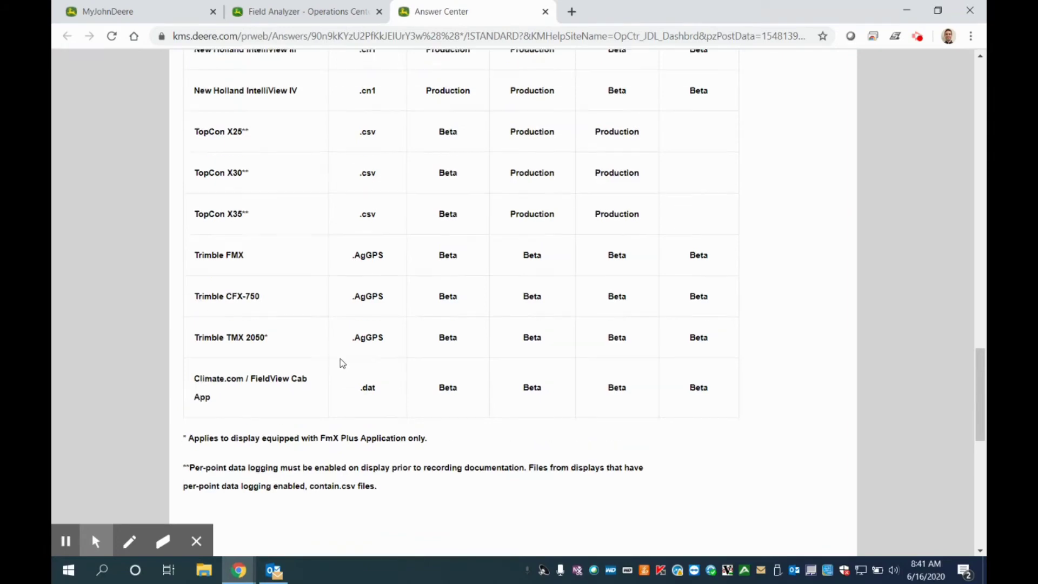
scroll(341, 359, "up", 10)
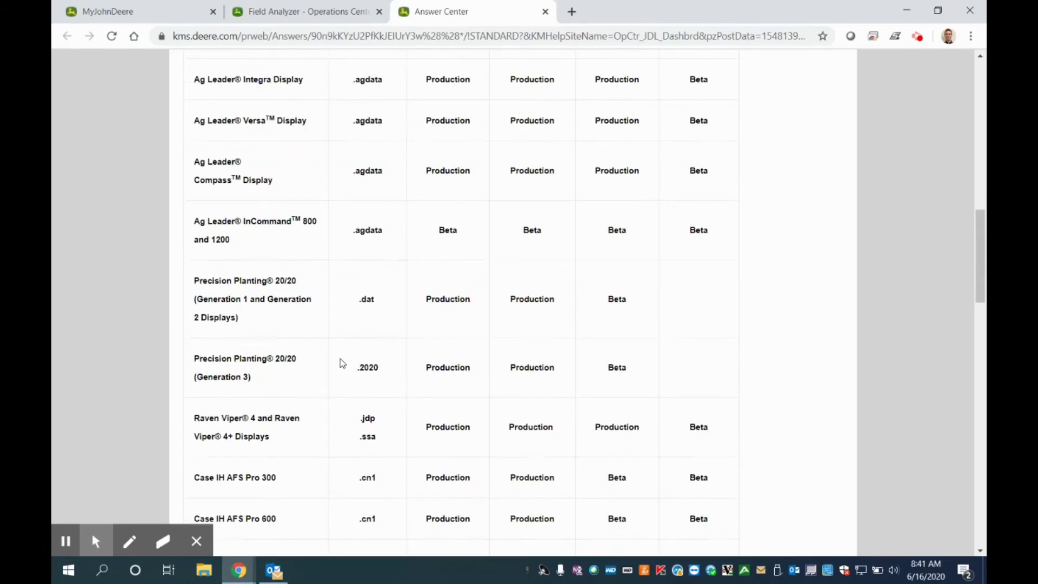
scroll(343, 363, "up", 5)
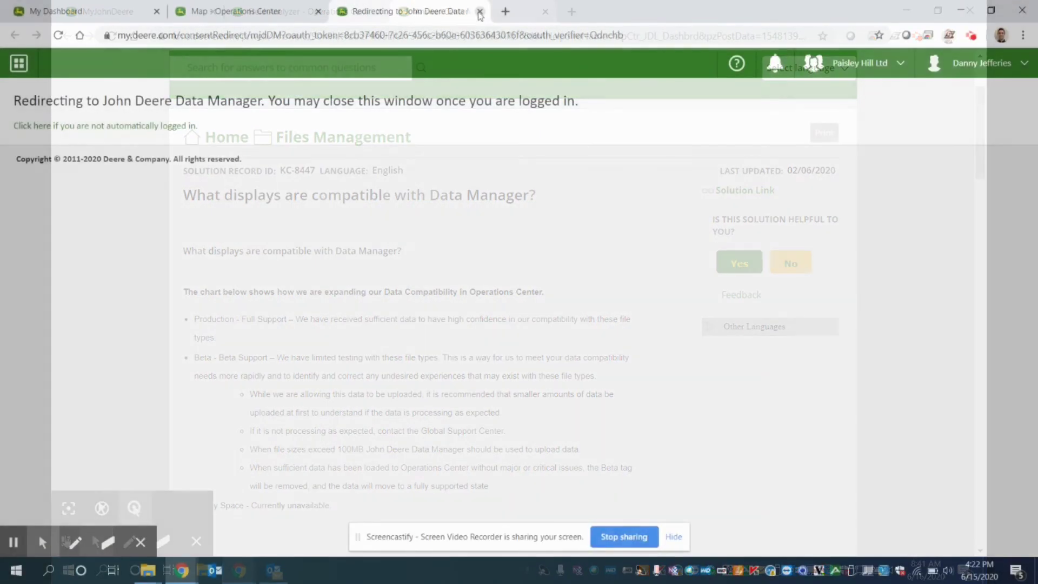
Return to the Operations Center map tab and open Files Manager to find Exeter Plot_DataManager.zip.
left_click(480, 11)
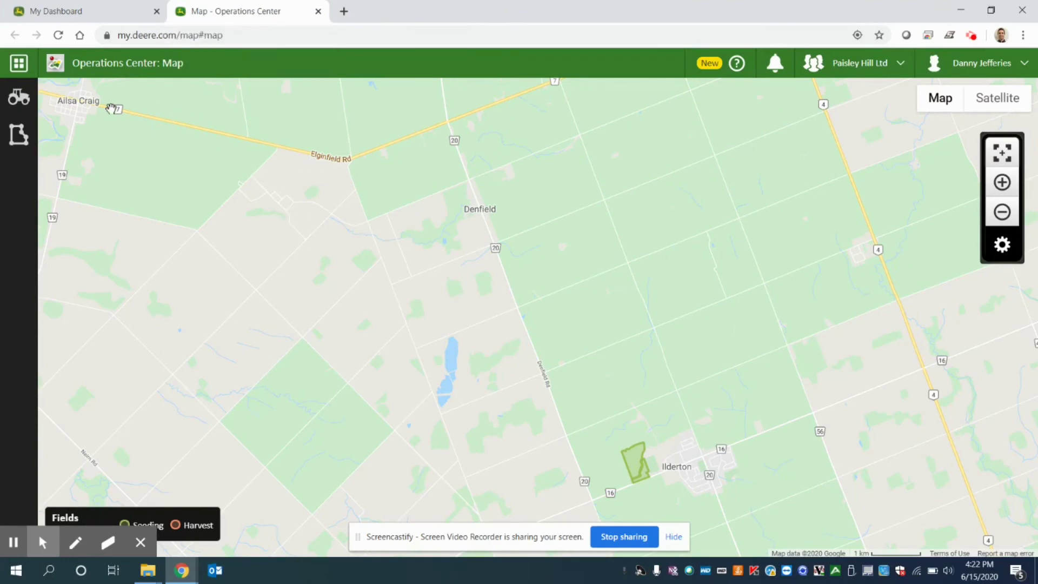
left_click(21, 64)
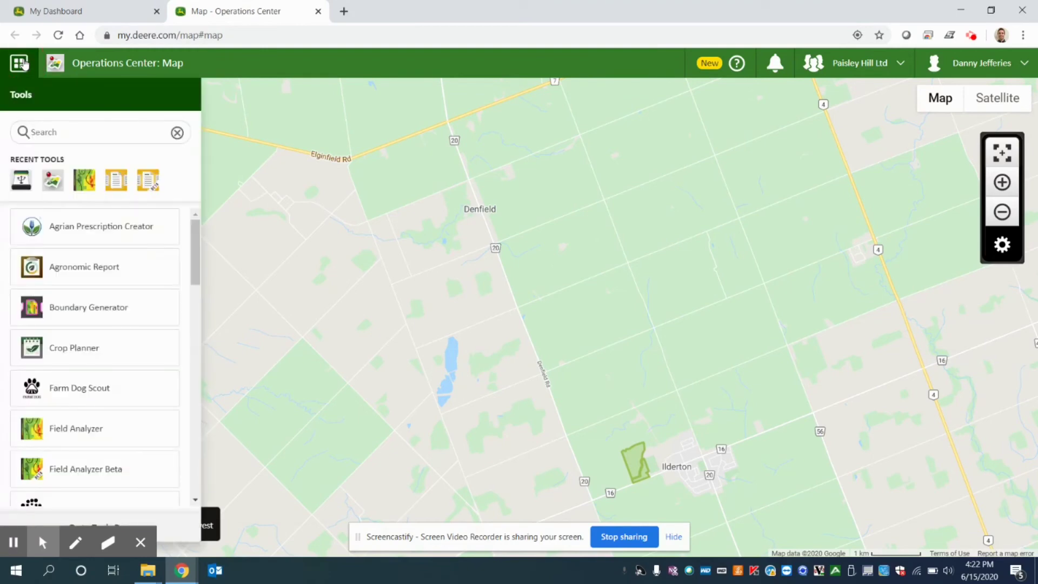
scroll(38, 411, "down", 5)
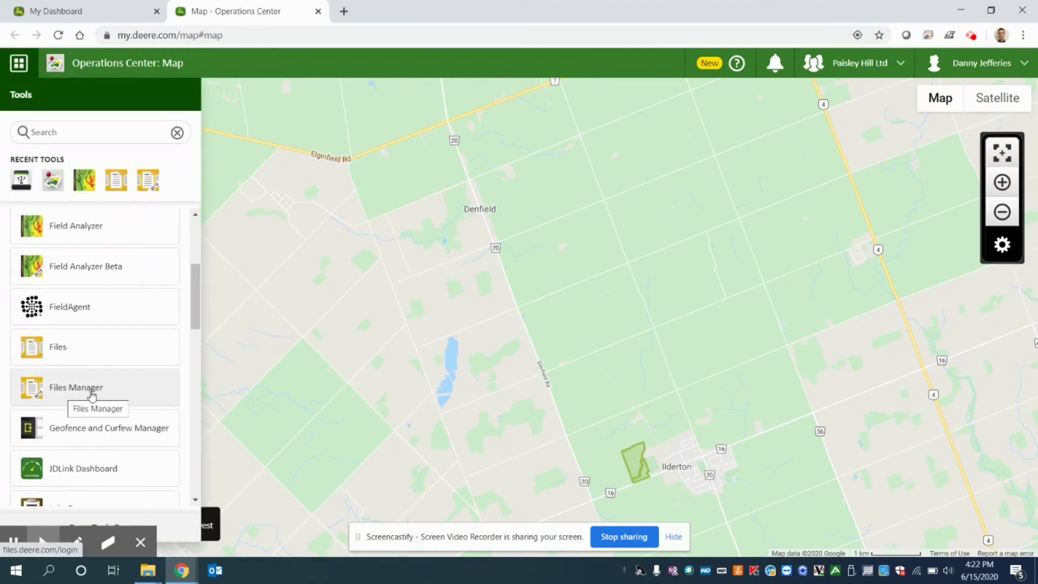
left_click(91, 390)
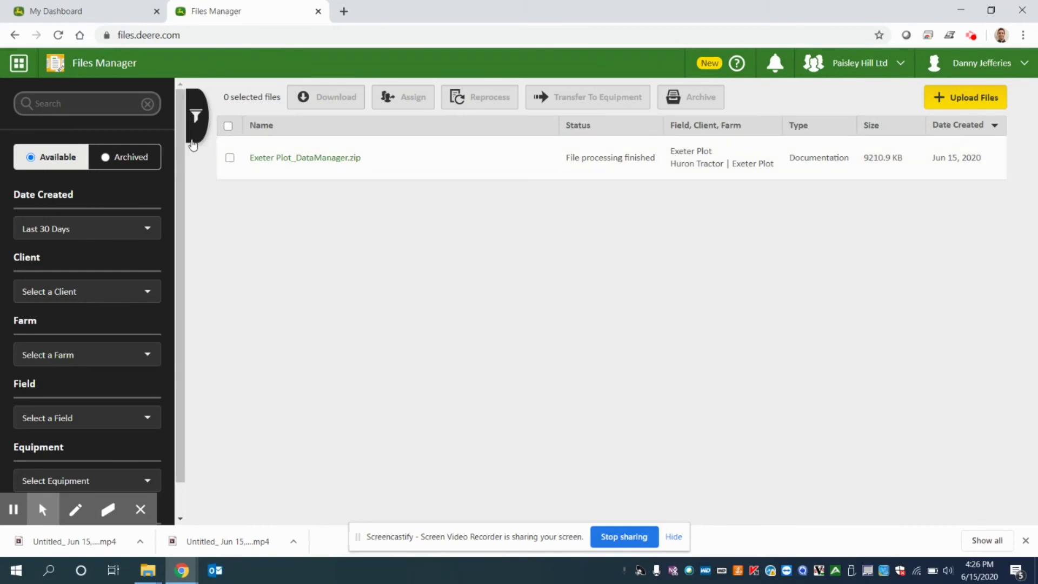
Go back to the Operations Center map from the Tools list.
left_click(19, 63)
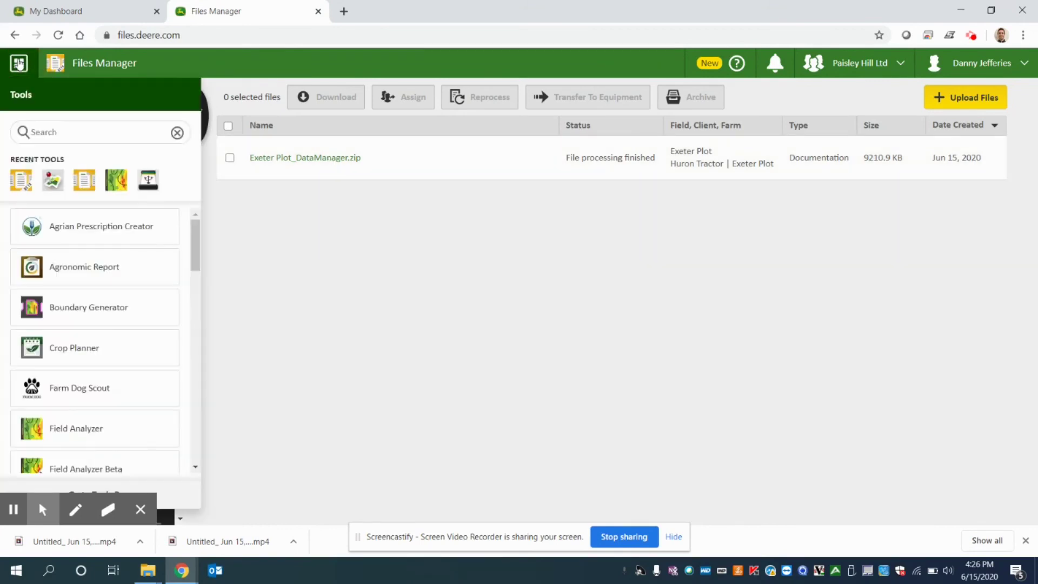
scroll(70, 284, "down", 5)
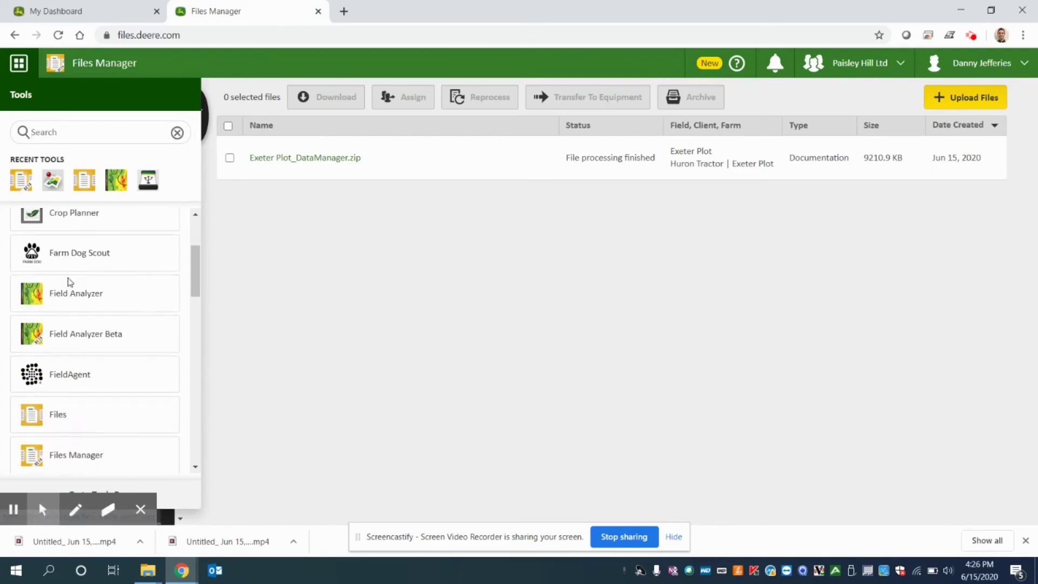
scroll(69, 282, "down", 7)
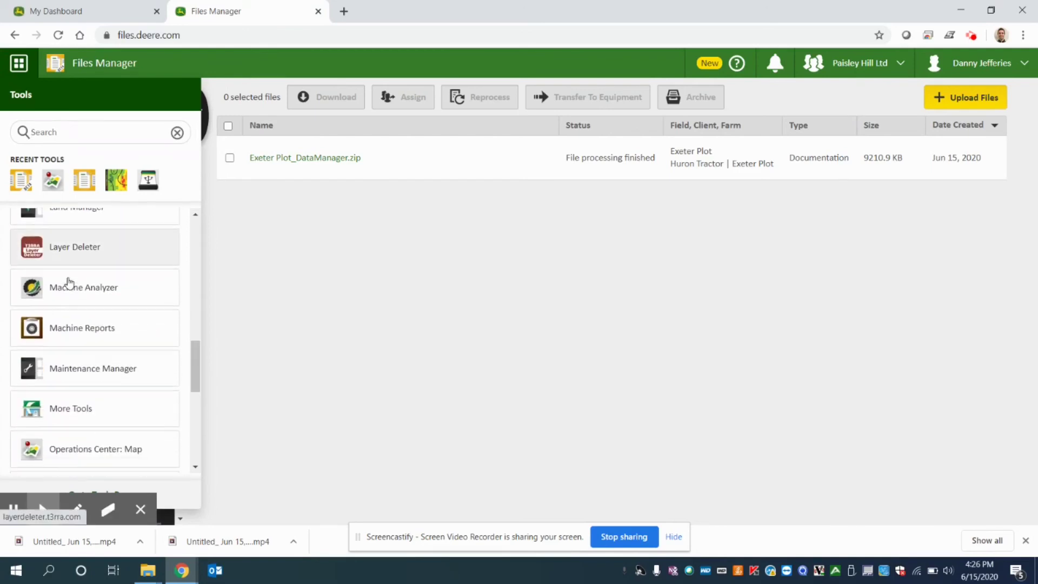
left_click(100, 403)
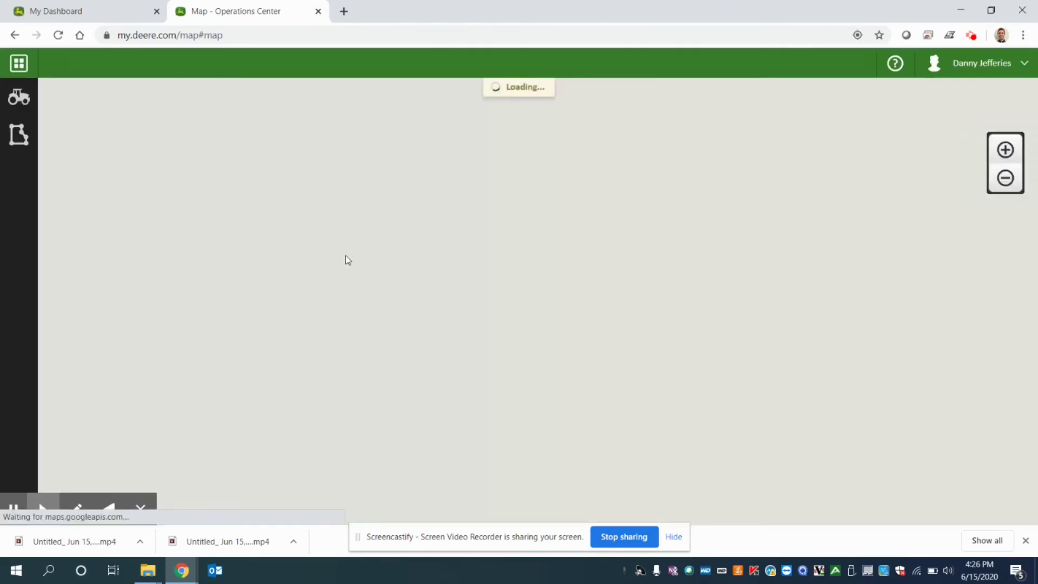
left_click(1026, 540)
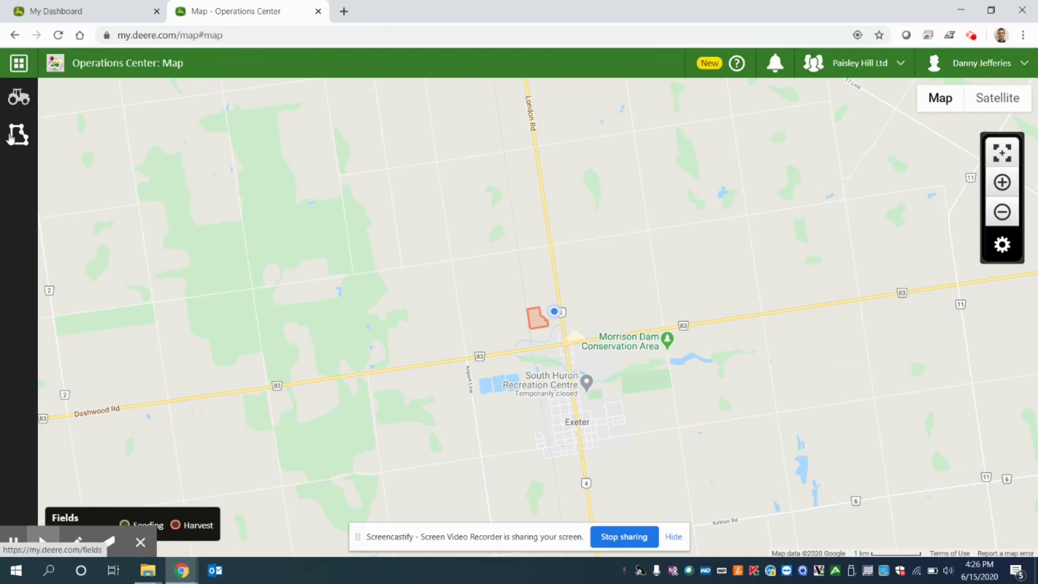
Open the 30.69 ac Demo Plot corn field in Field Analyzer.
left_click(16, 135)
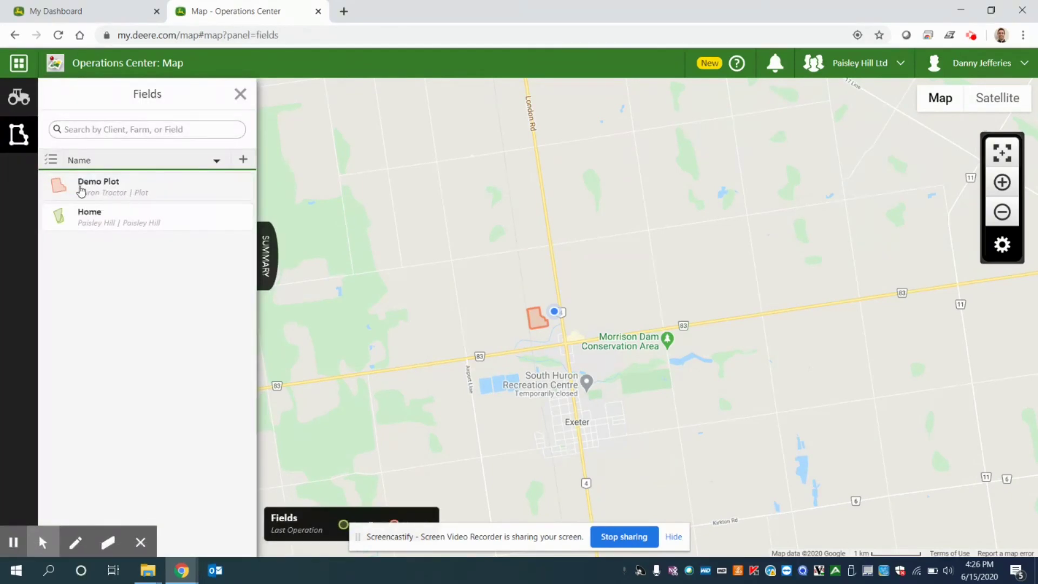
left_click(104, 189)
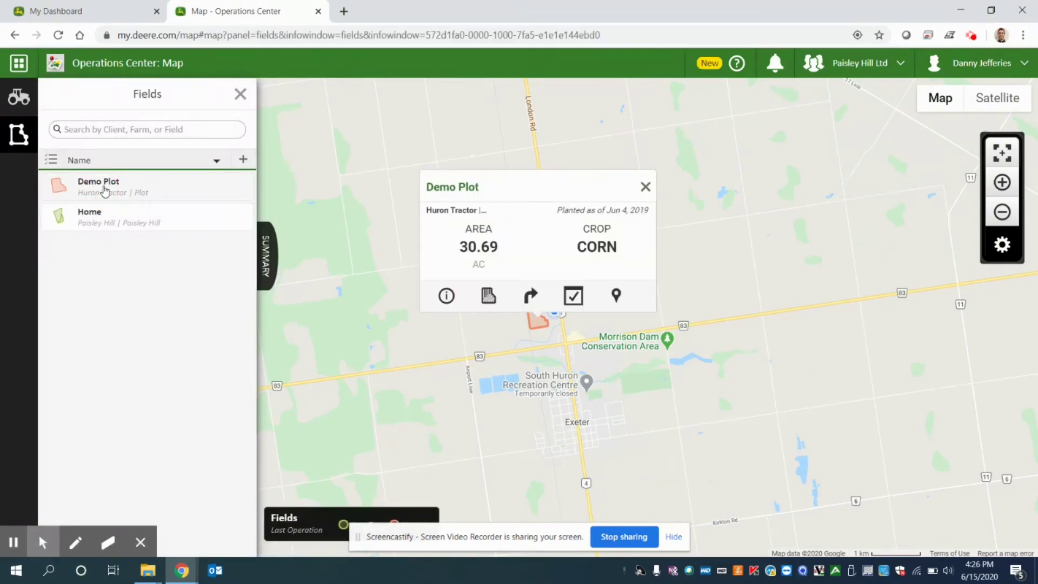
left_click(488, 296)
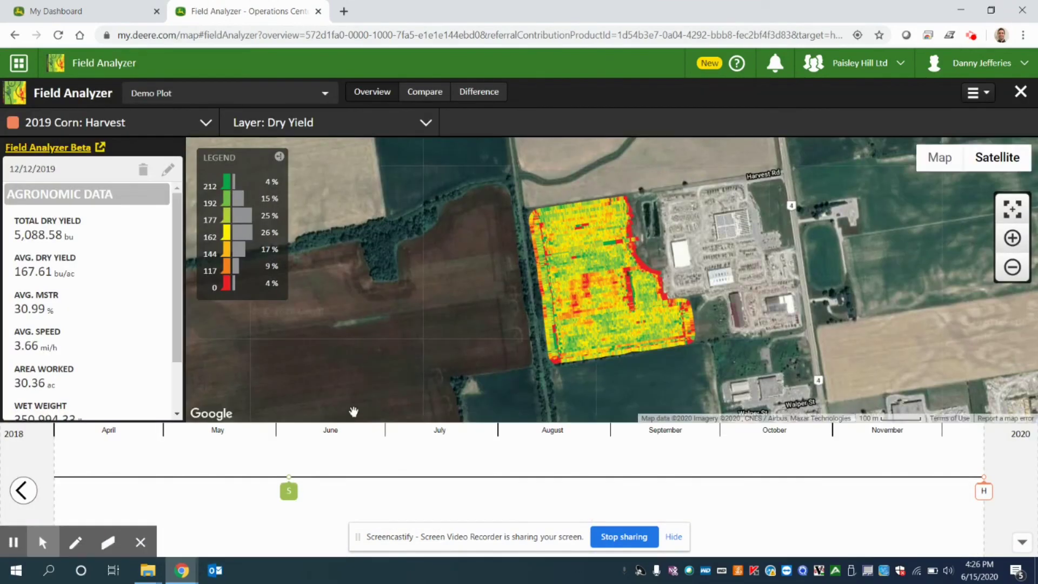
Show the 2019 Corn: Seeding map (35,033 seeds/ac), zoomed in, timeline hidden, field centred.
left_click(173, 128)
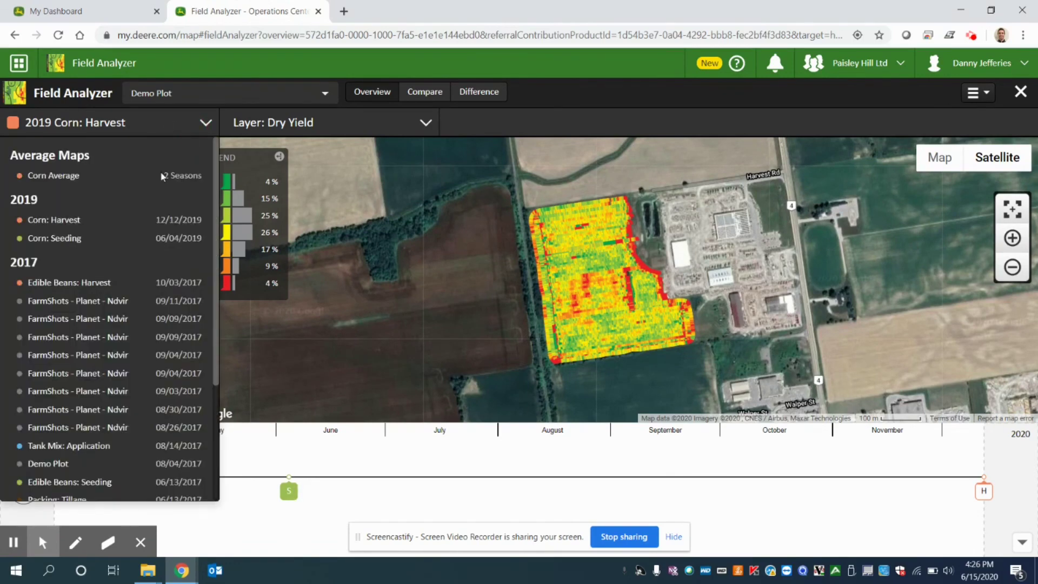
left_click(113, 246)
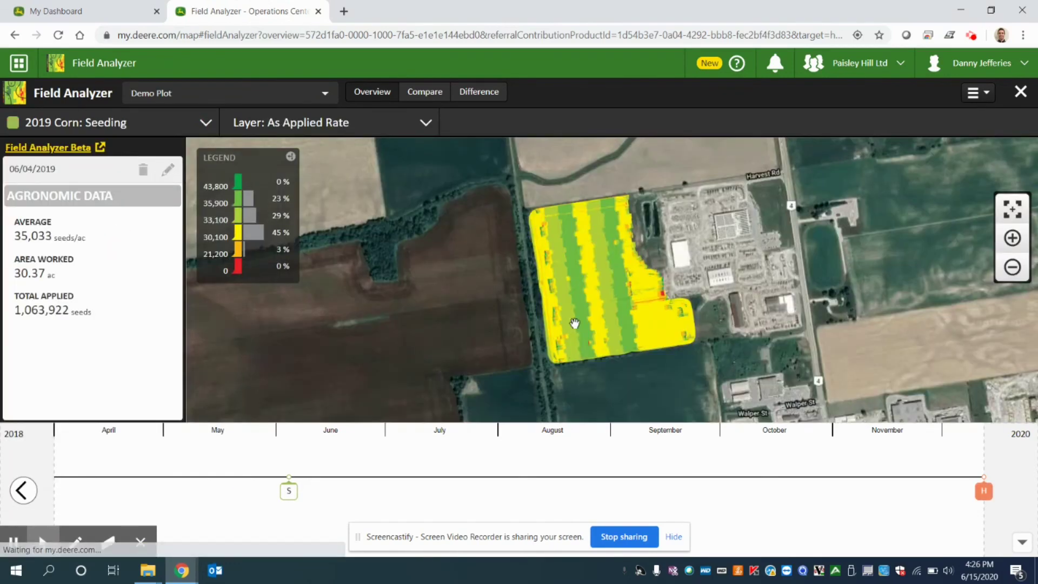
scroll(653, 281, "up", 2)
left_click(1021, 541)
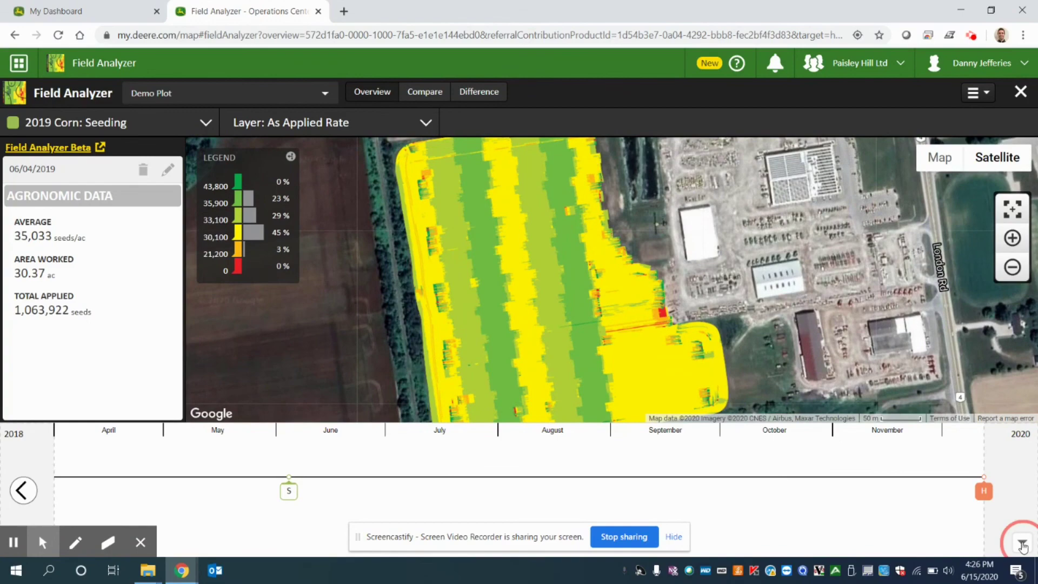
left_click_drag(598, 340, 538, 318)
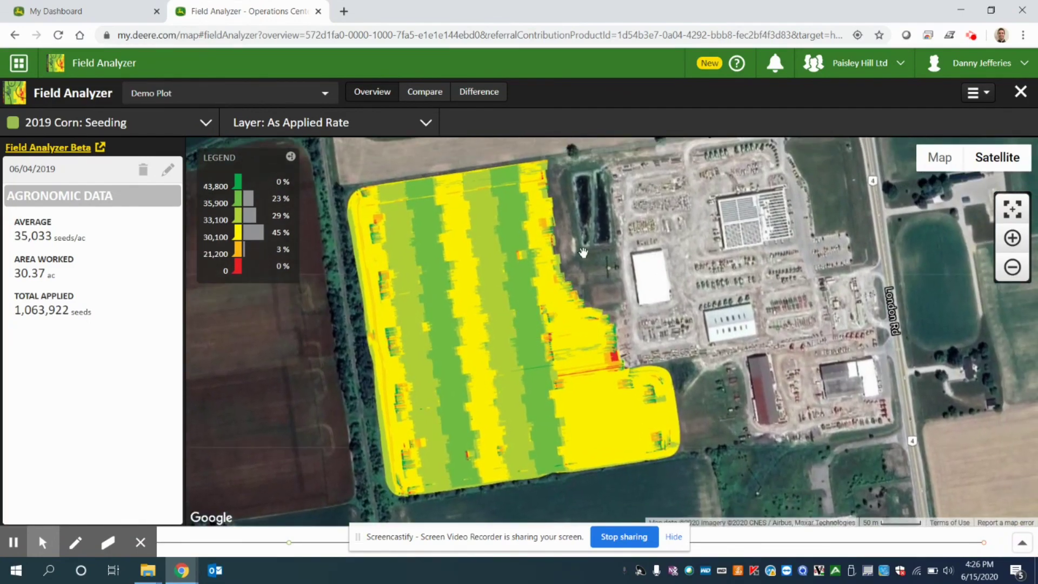